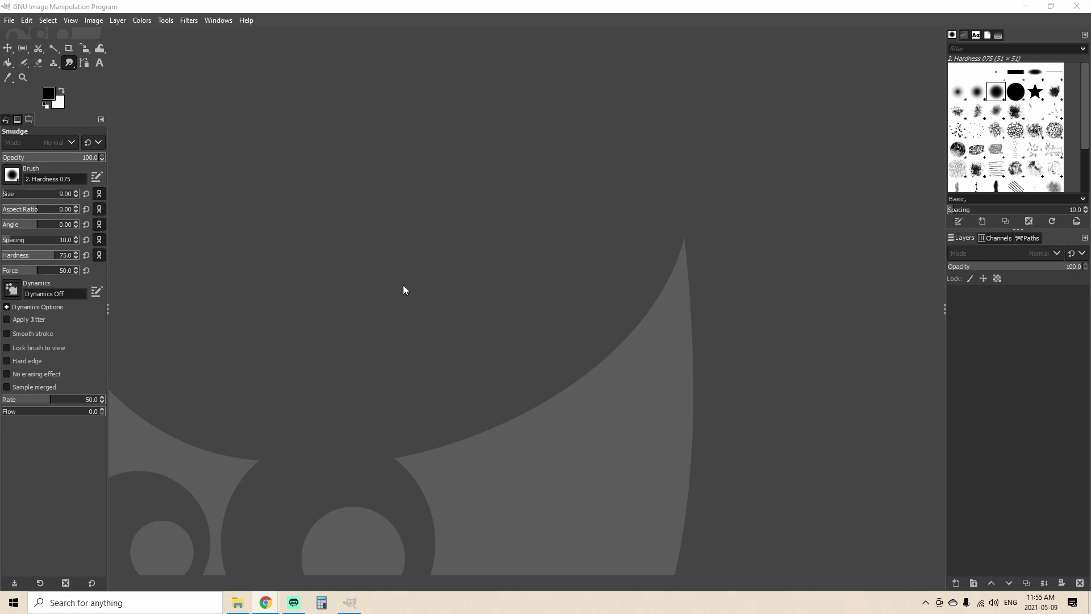
- Open the photo blur background.jpg through File > Open
click(10, 22)
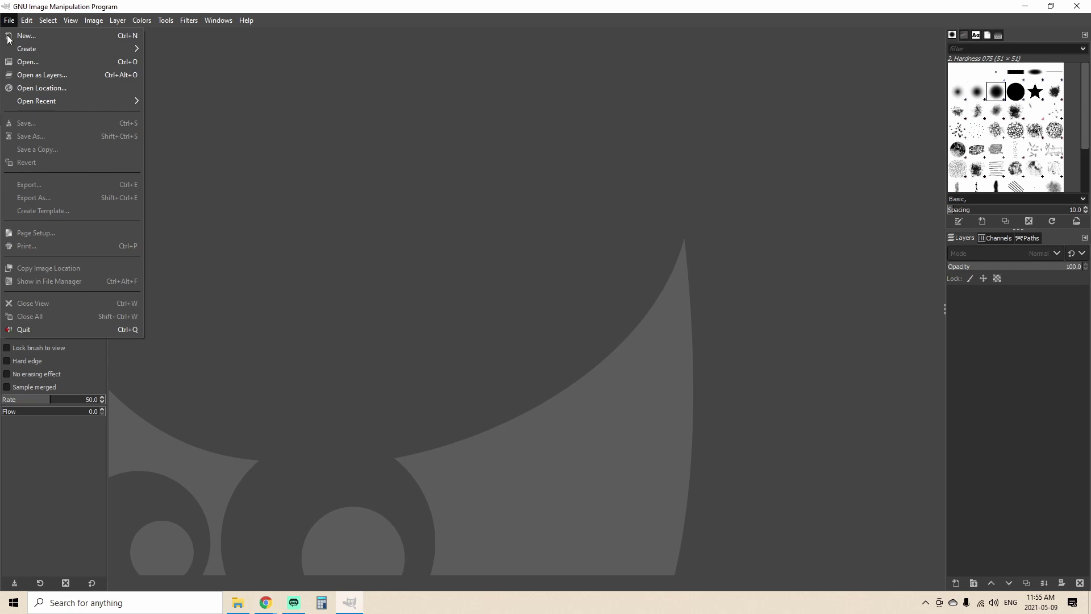
click(27, 62)
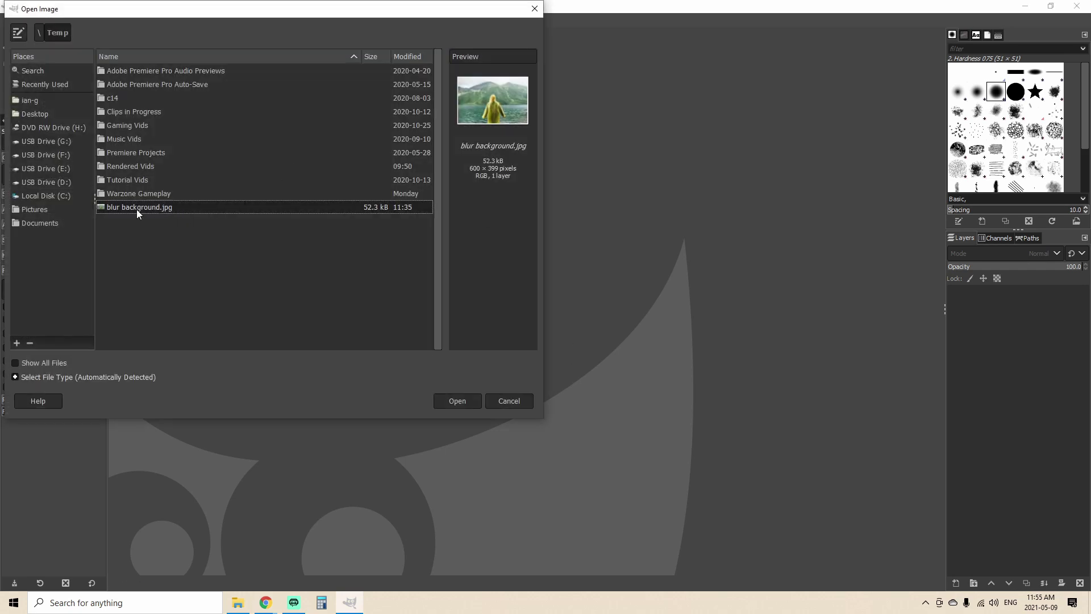
click(458, 401)
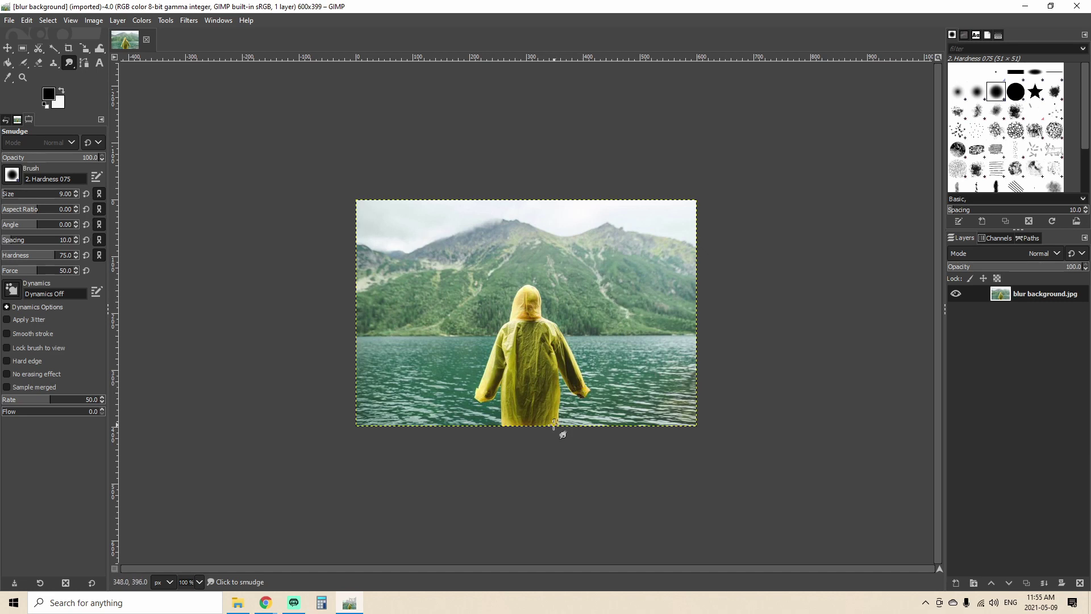
- Zoom in on the yellow-raincoat figure by dragging a Zoom rectangle around it, ready for path tracing
click(21, 78)
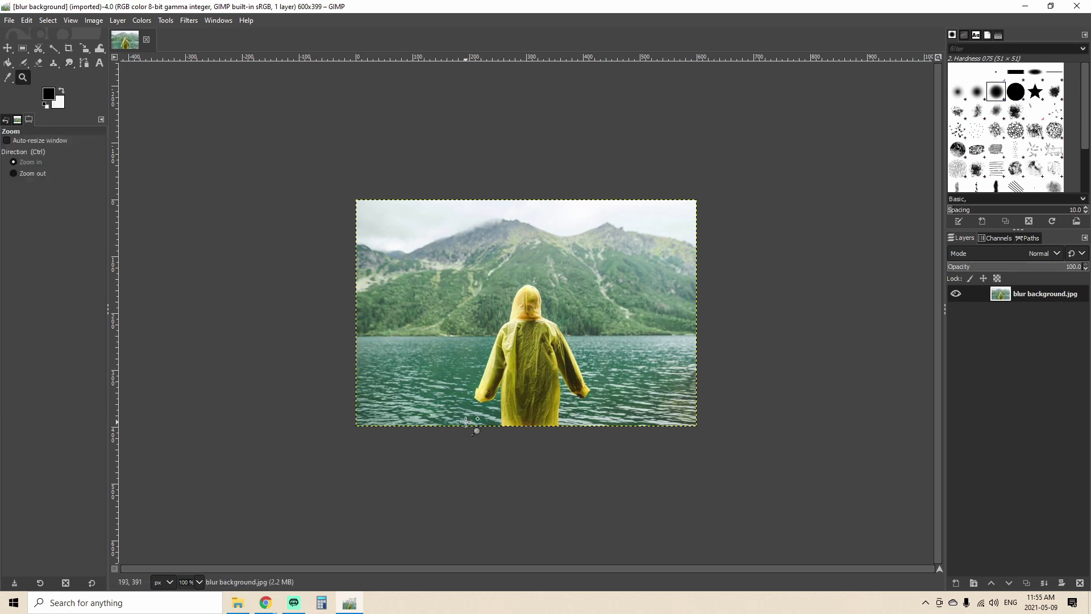
drag(465, 424, 617, 270)
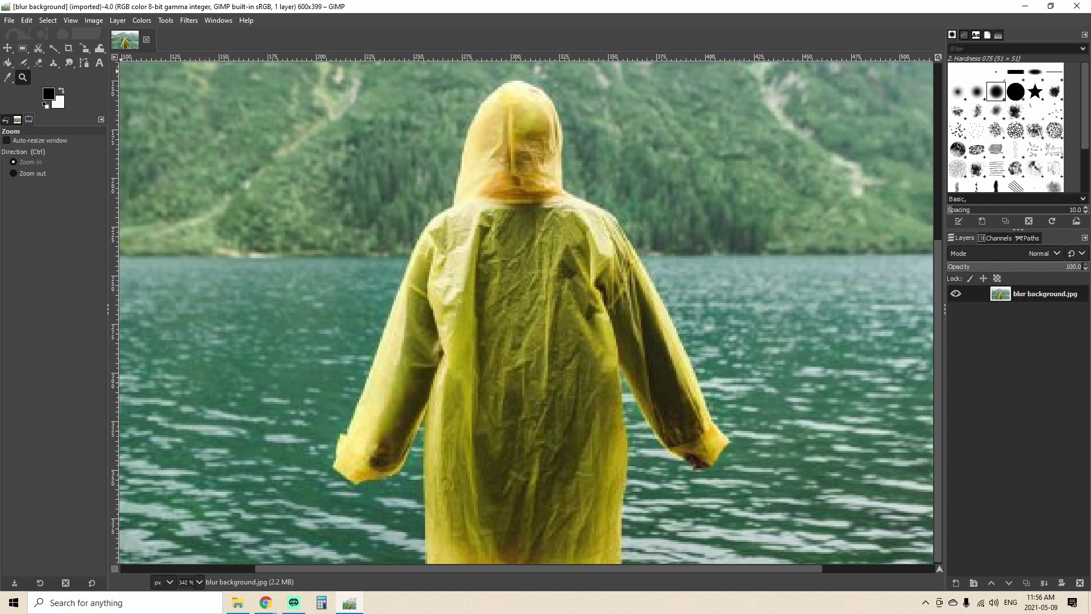
click(83, 64)
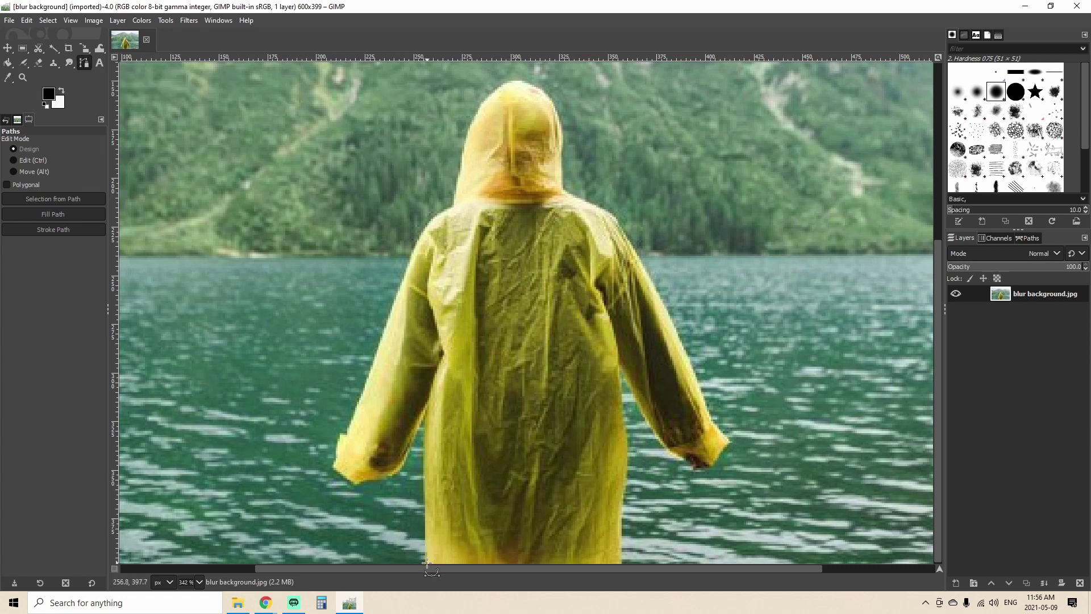
- Start the path at the coat's bottom-left and trace around the left sleeve and shoulder
drag(426, 564, 406, 455)
click(427, 410)
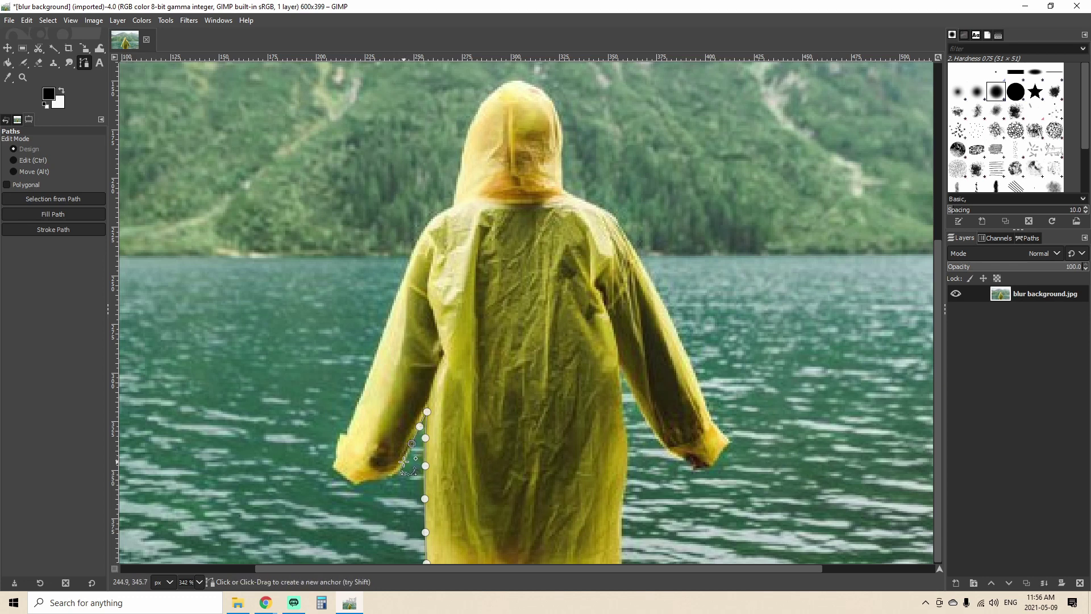
click(403, 462)
click(392, 473)
click(380, 476)
click(365, 477)
click(354, 484)
click(333, 467)
click(338, 442)
click(356, 411)
click(371, 374)
click(387, 327)
click(400, 286)
click(418, 243)
click(435, 216)
click(452, 208)
- Continue the path up over the hood and down along the right shoulder
click(463, 153)
click(474, 116)
click(490, 94)
click(507, 83)
click(520, 81)
click(533, 85)
click(541, 90)
click(552, 100)
click(561, 126)
click(562, 152)
click(561, 173)
click(577, 197)
click(595, 207)
click(620, 230)
click(643, 266)
- Trace down the right sleeve and coat edge, then close the path on the first anchor
click(655, 289)
click(676, 333)
click(694, 375)
click(710, 416)
click(722, 434)
click(729, 442)
click(695, 467)
click(681, 458)
click(664, 444)
click(649, 422)
click(631, 385)
click(621, 372)
click(623, 416)
click(627, 440)
click(625, 482)
click(622, 501)
click(623, 524)
click(621, 542)
click(621, 555)
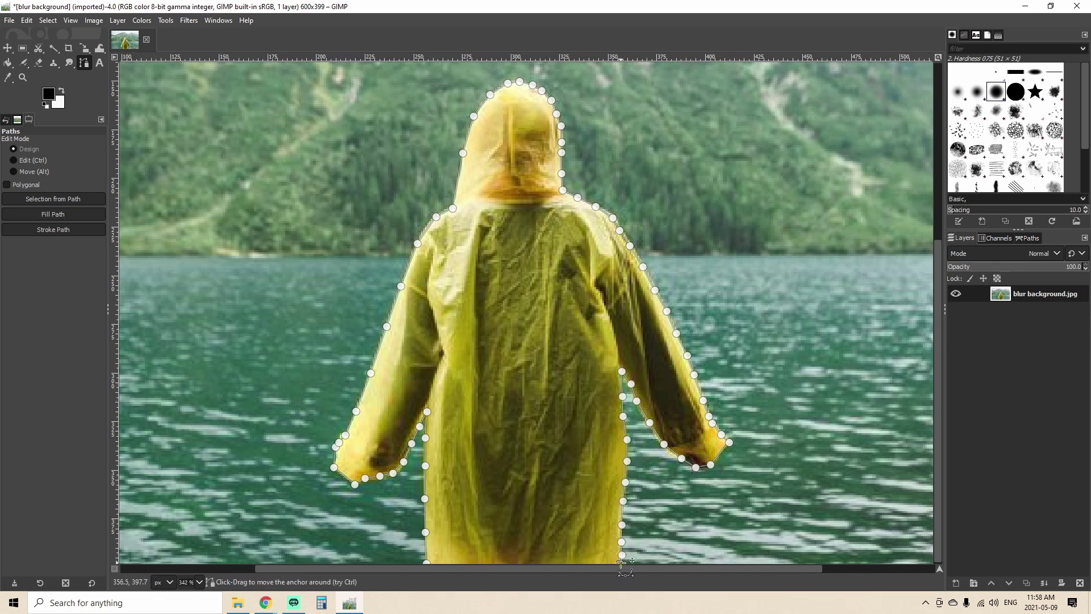
ctrl+click(426, 562)
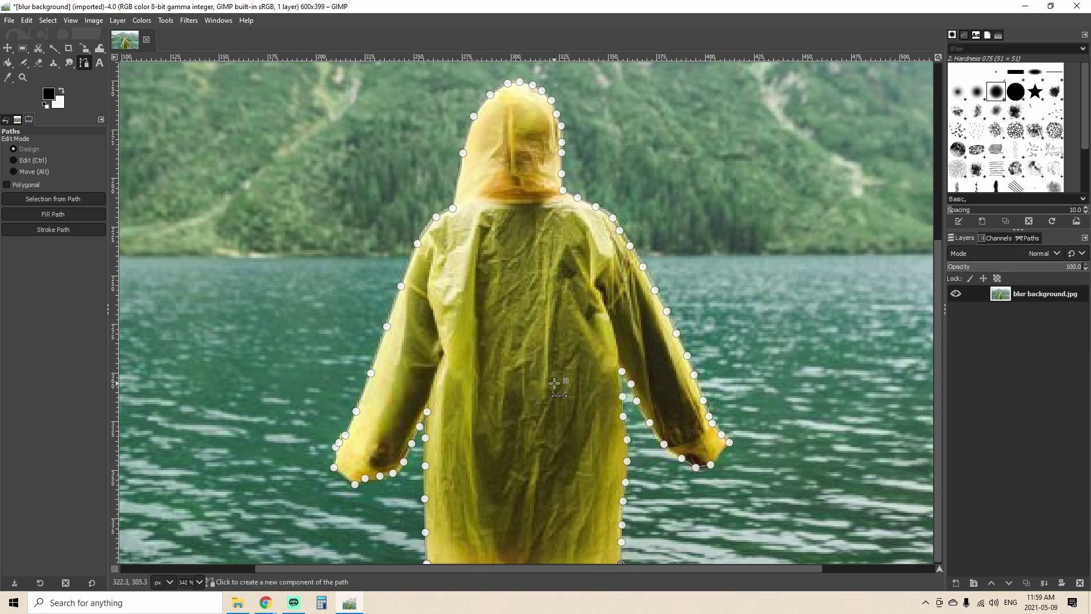
key(Return)
- Convert the traced outline into a selection with Select > From Path
click(48, 20)
click(57, 55)
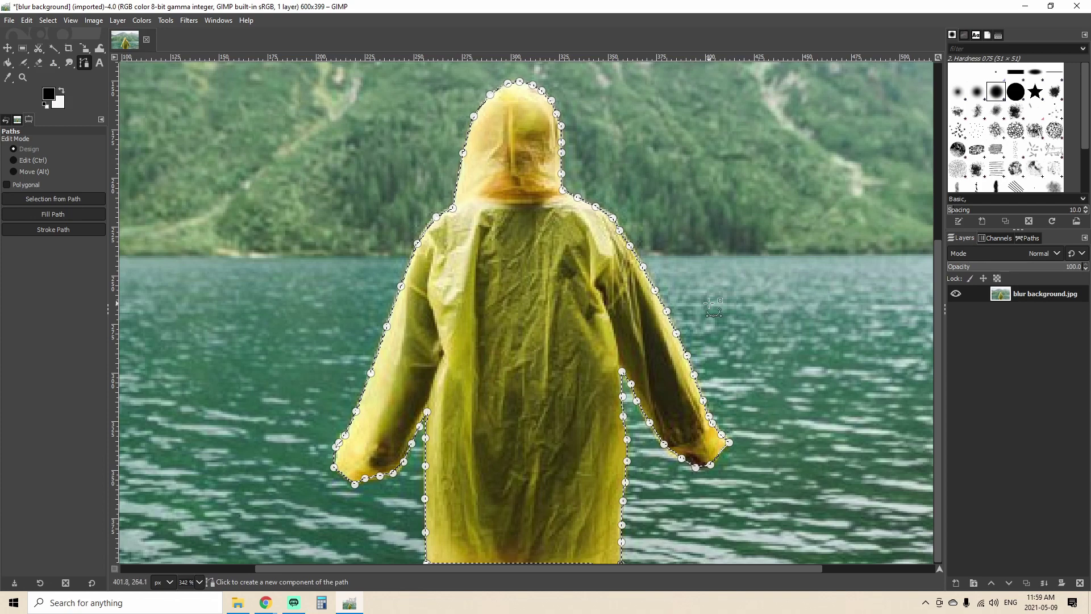
click(23, 78)
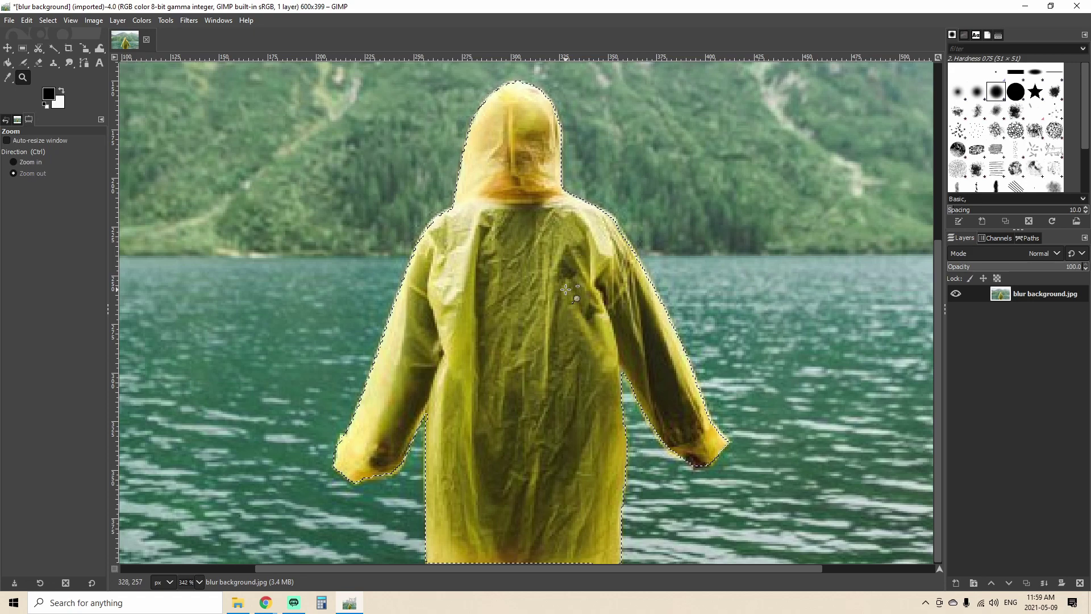
- Zoom out to see the whole photo and invert the selection onto the background
click(739, 254)
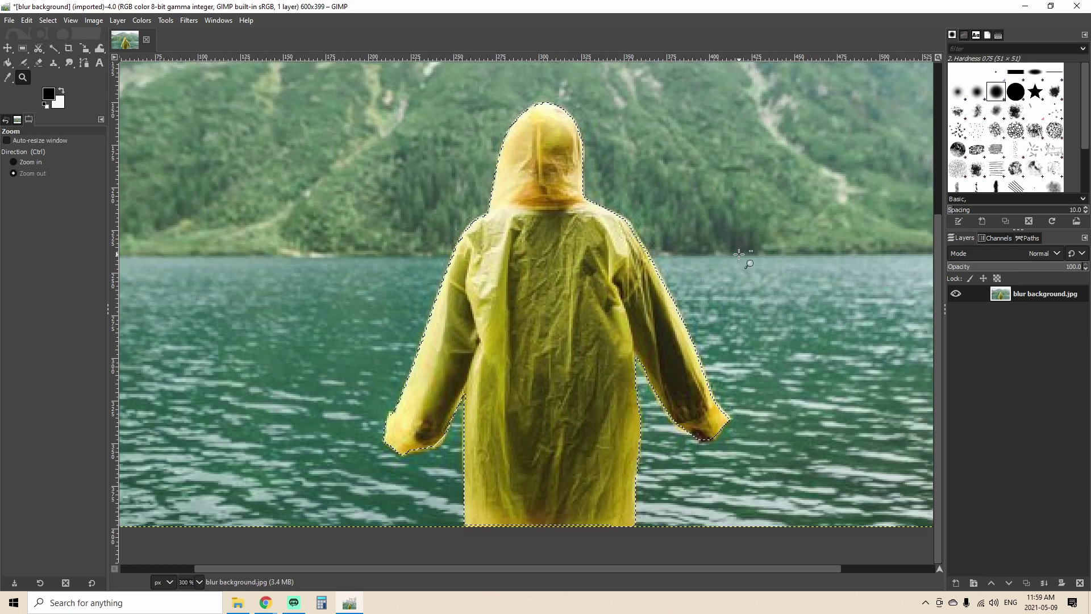
click(739, 254)
click(739, 253)
click(739, 253)
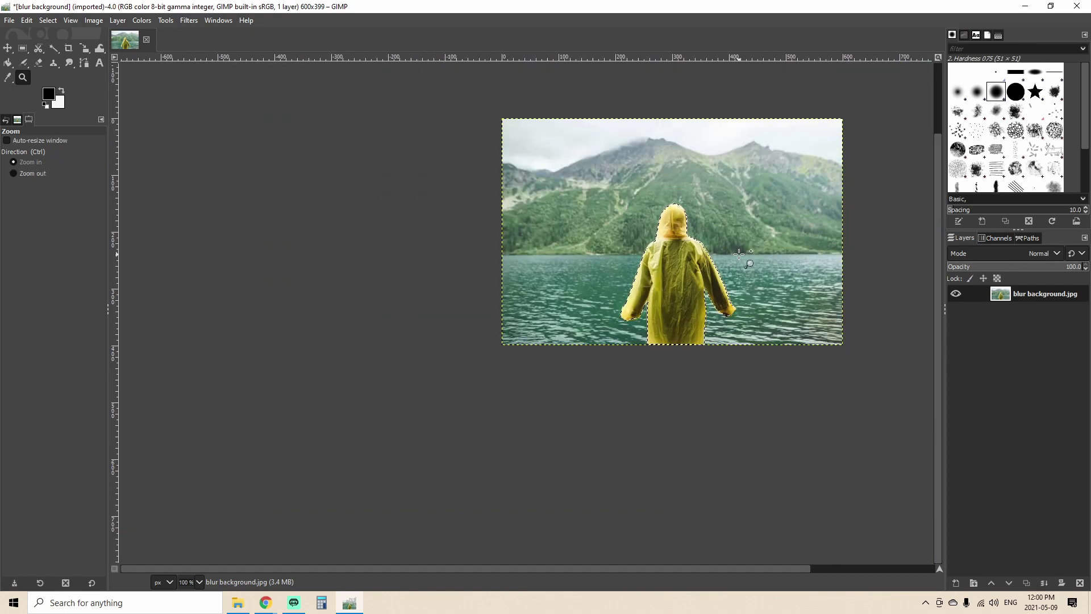
click(739, 253)
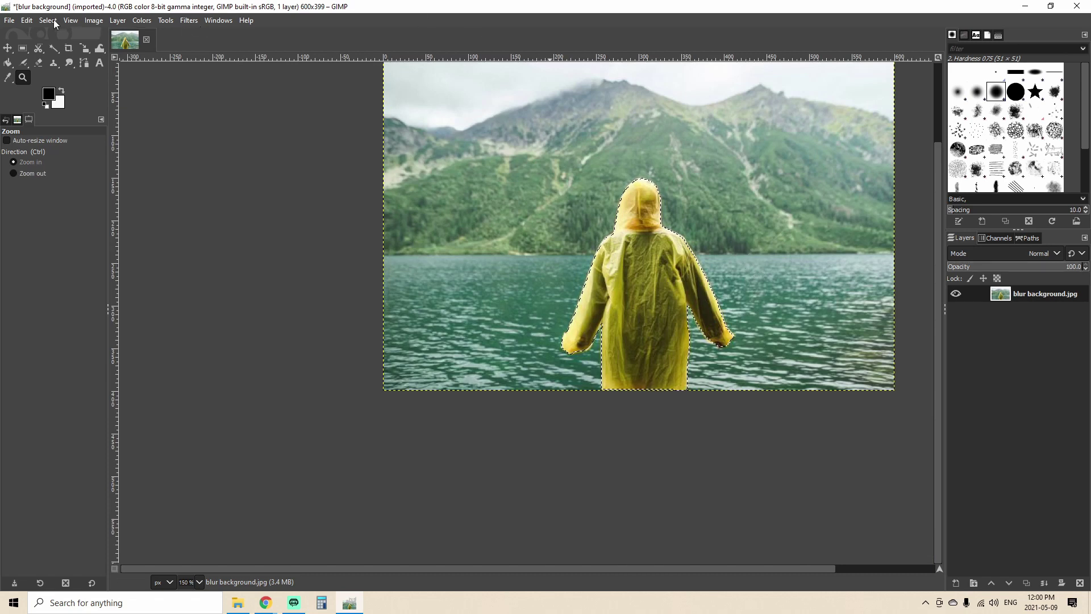
click(53, 23)
click(59, 60)
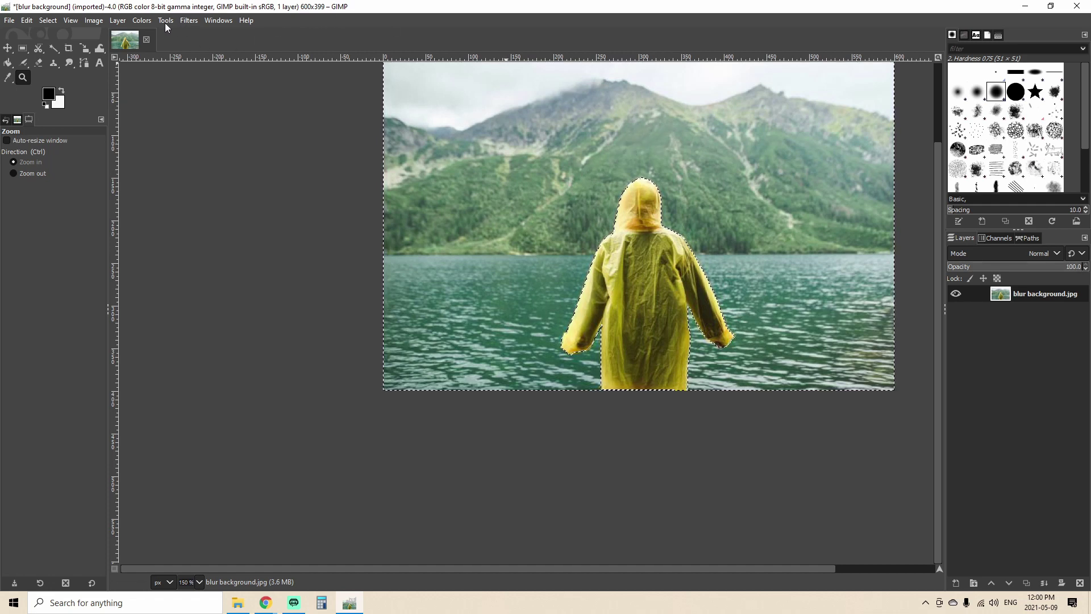
- Apply a Gaussian Blur of size 4.42 to the selected lake and mountain background
click(190, 20)
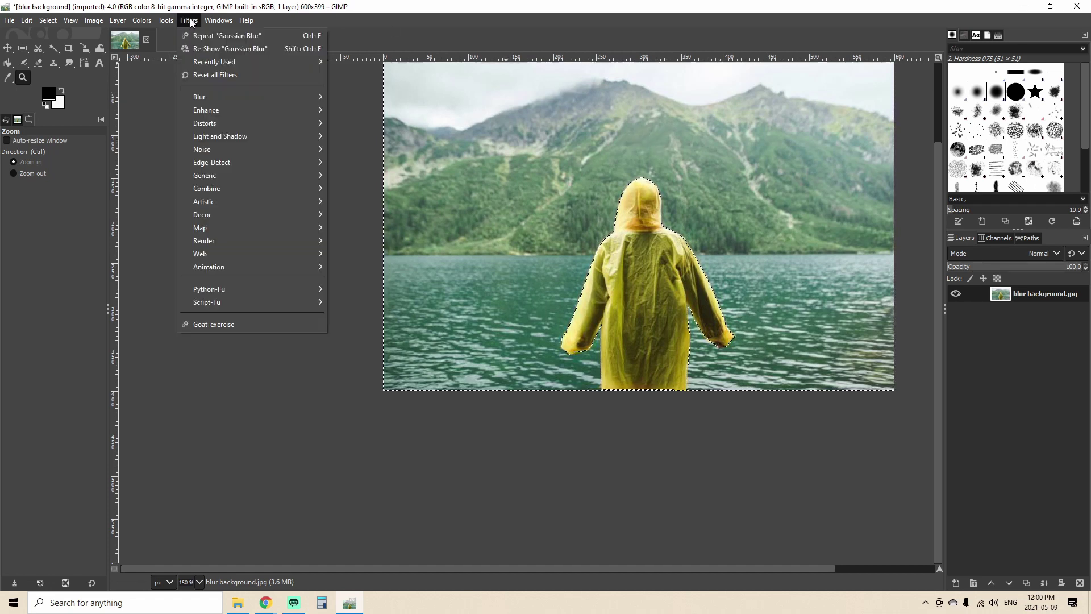
click(204, 97)
mouse_move(265, 97)
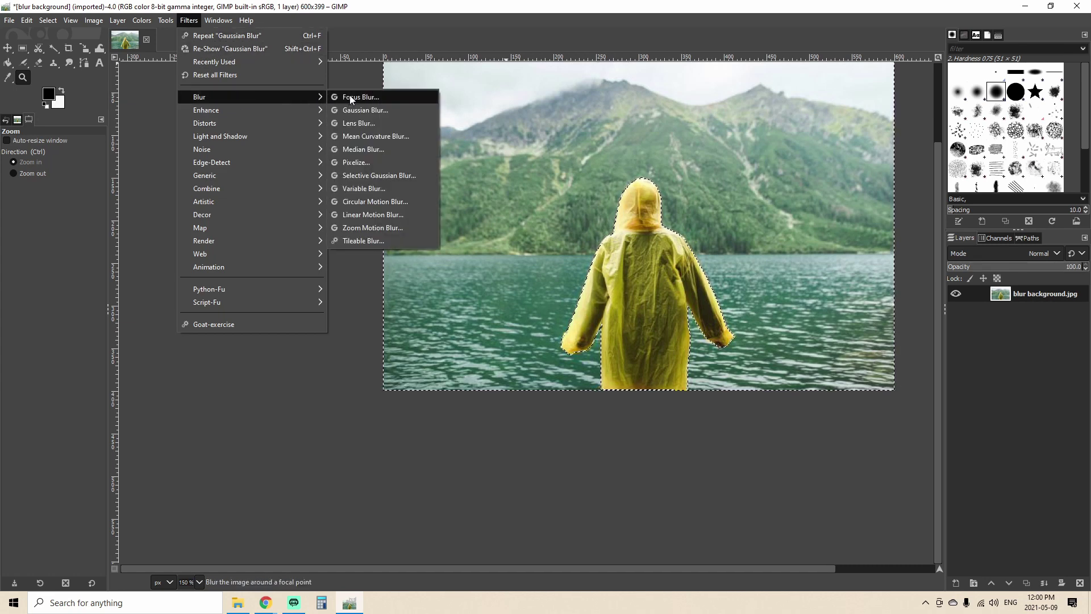
click(357, 110)
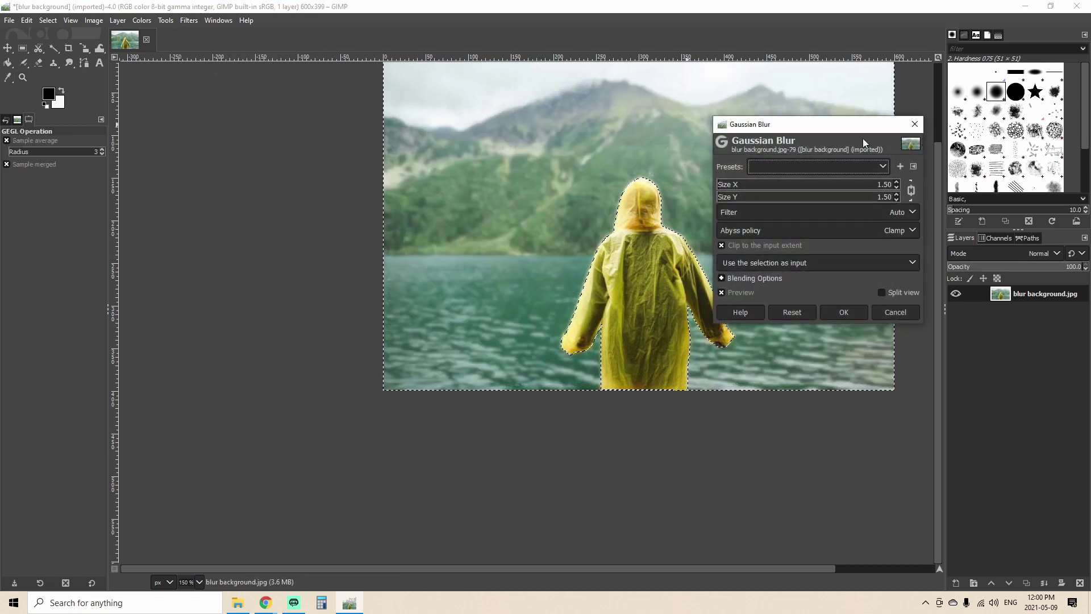
drag(855, 122, 317, 170)
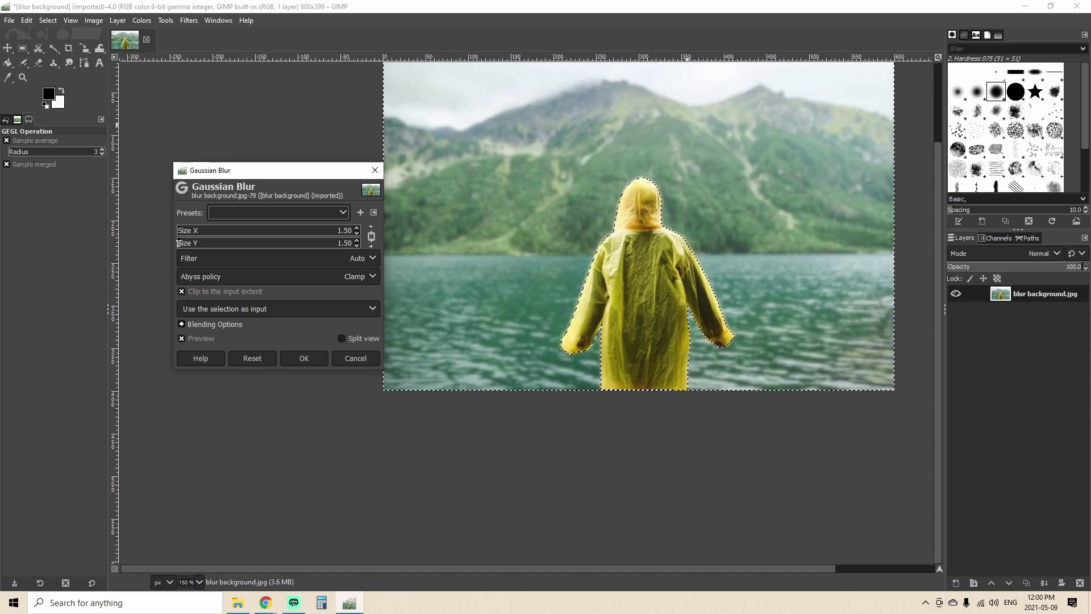
scroll(179, 244, up, 7)
mouse_move(180, 243)
mouse_down()
mouse_move(309, 245)
mouse_move(183, 247)
mouse_up()
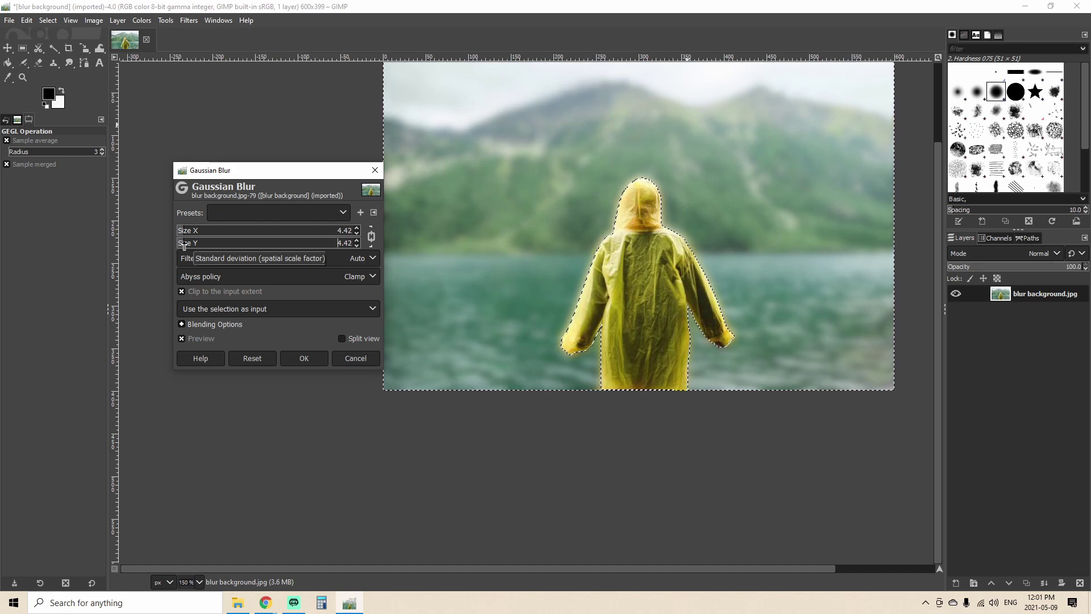
click(305, 357)
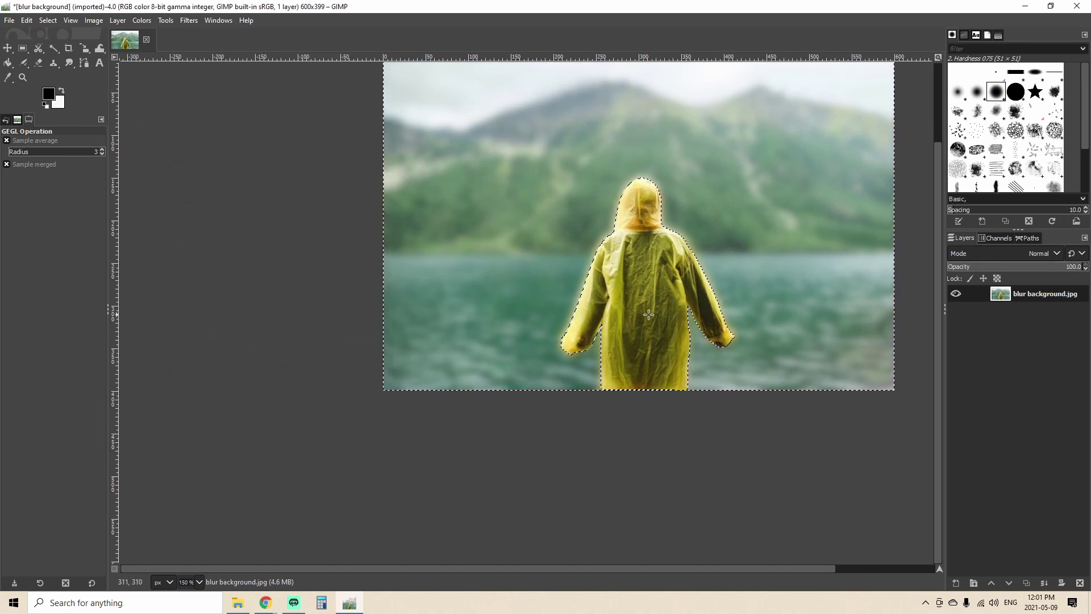
- Select the whole image, reopen Gaussian Blur with Ctrl+Shift+F, and cancel it
click(56, 20)
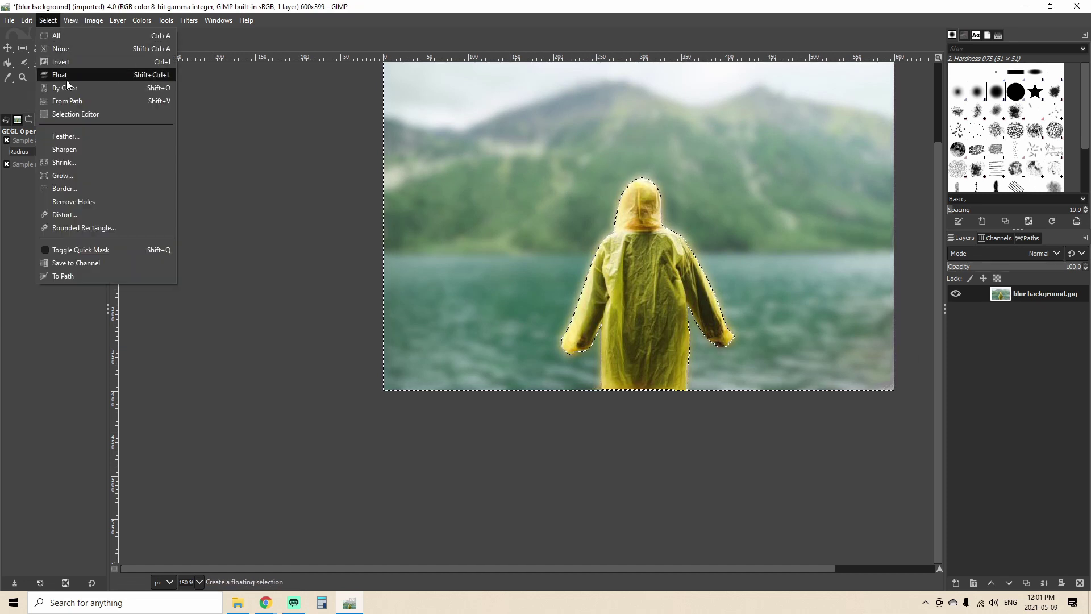
click(54, 41)
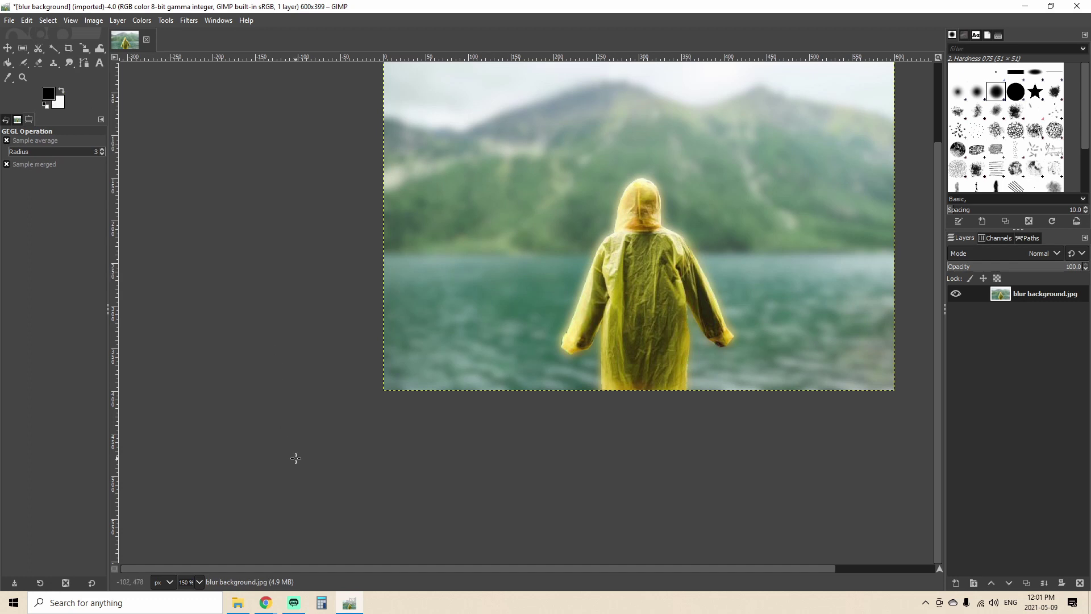
key(ctrl+shift+f)
click(346, 472)
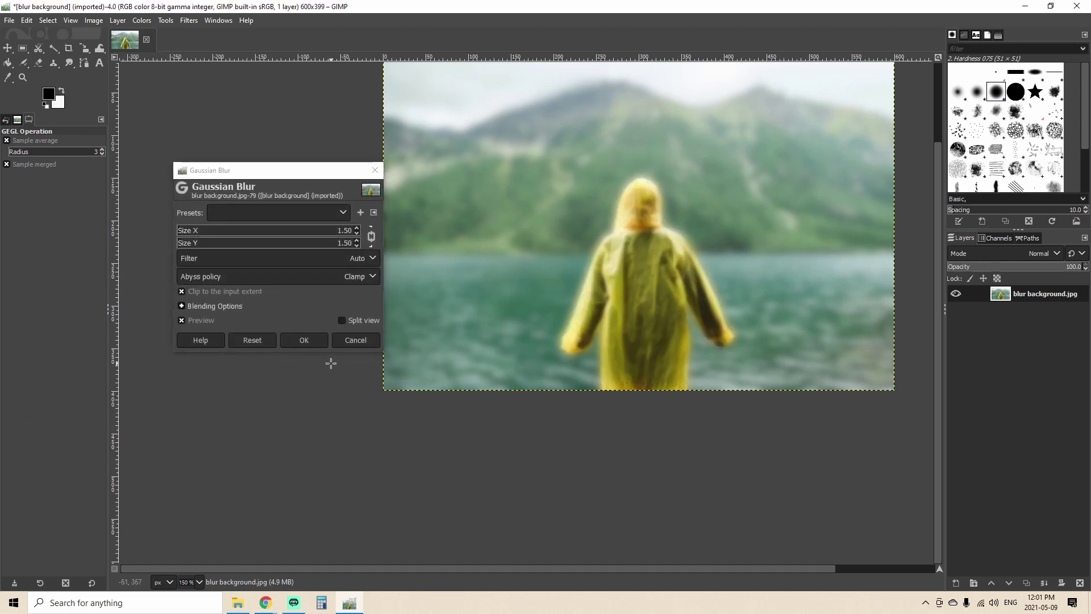
click(362, 344)
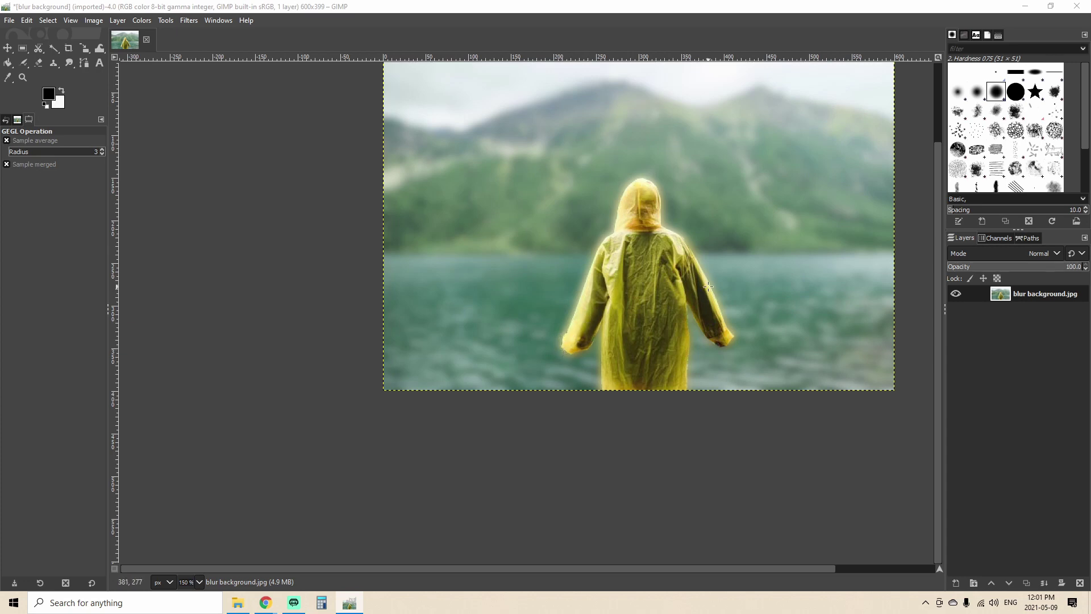
- Zoom in closely on the tip of the raincoat's left sleeve
click(24, 78)
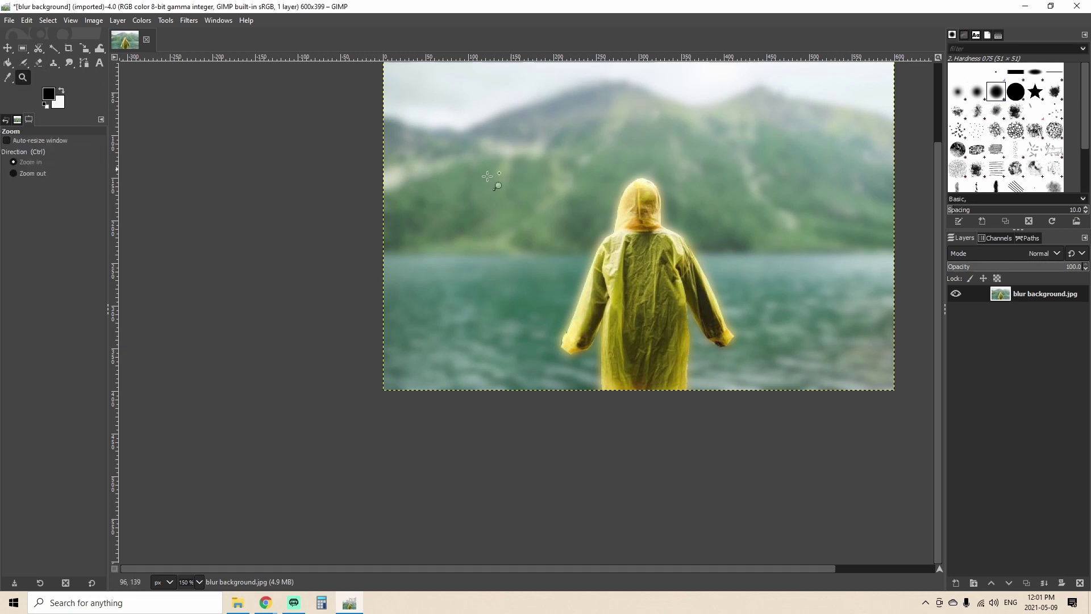
click(580, 218)
key(ctrl)
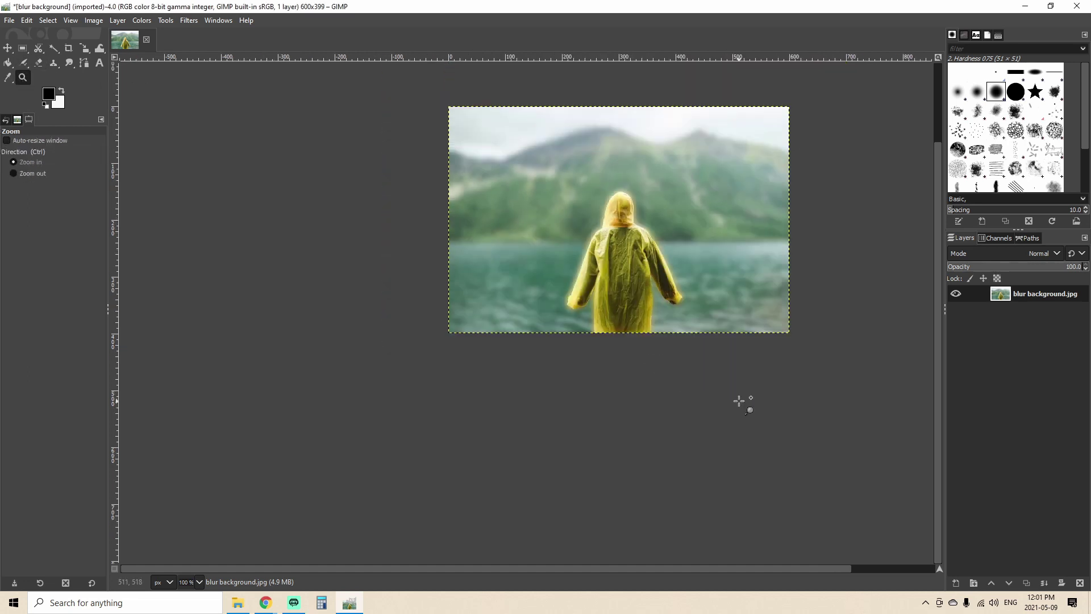
click(568, 301)
click(568, 299)
click(568, 300)
click(568, 299)
click(569, 300)
click(570, 299)
click(569, 300)
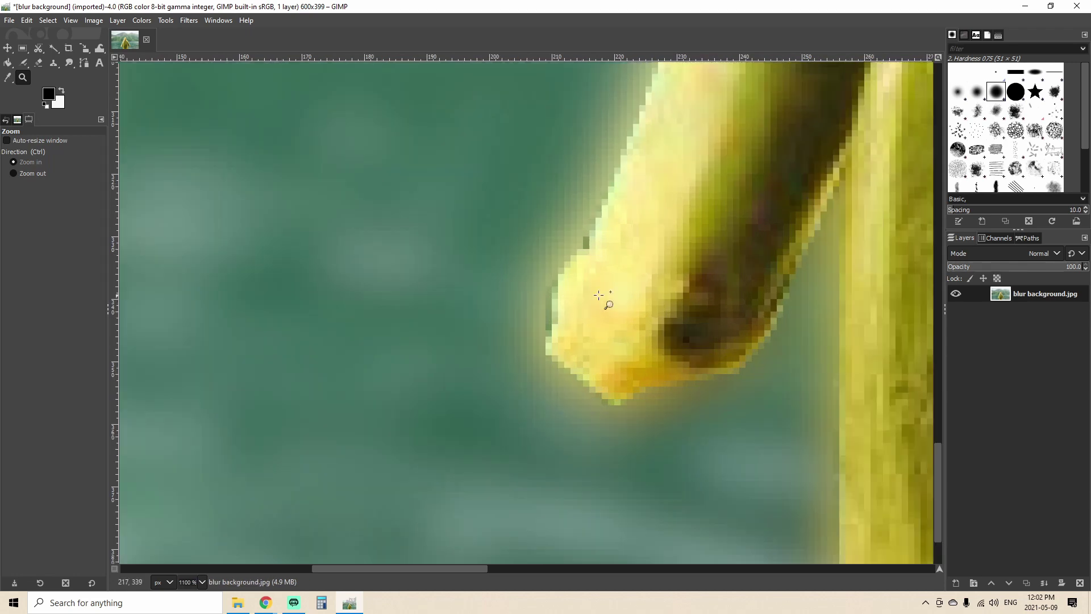
click(69, 64)
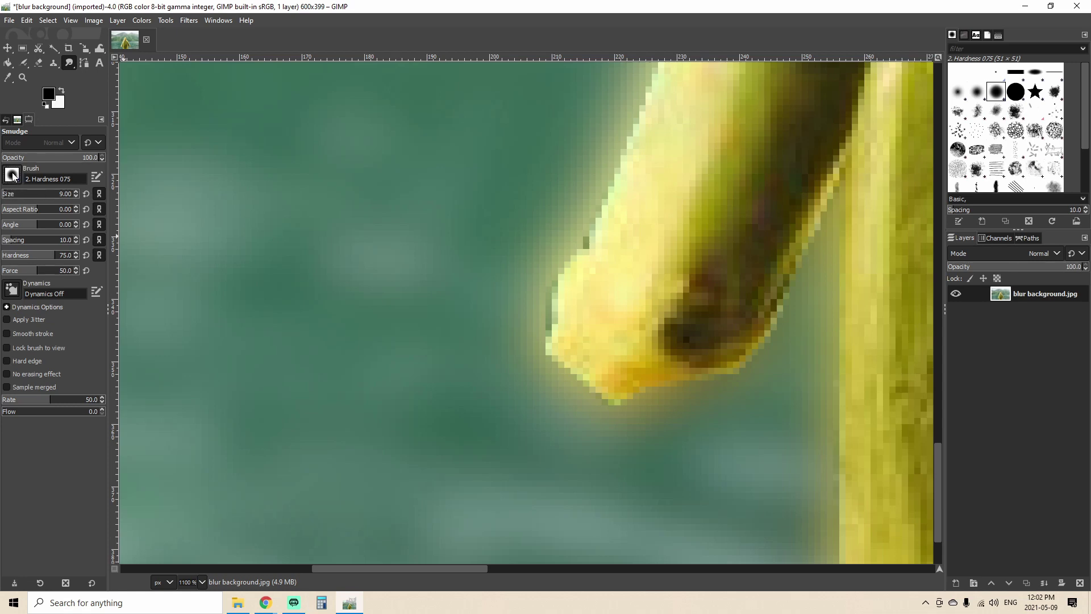
- Shrink the smudge brush to size 3 and smudge the left sleeve tip's ragged edge into the water
click(12, 175)
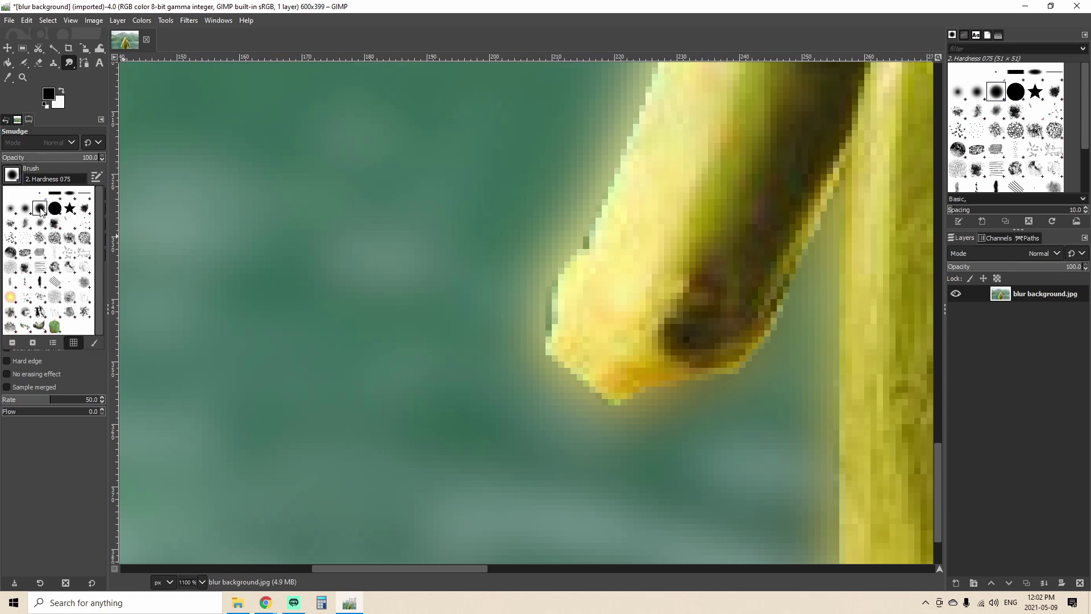
click(14, 173)
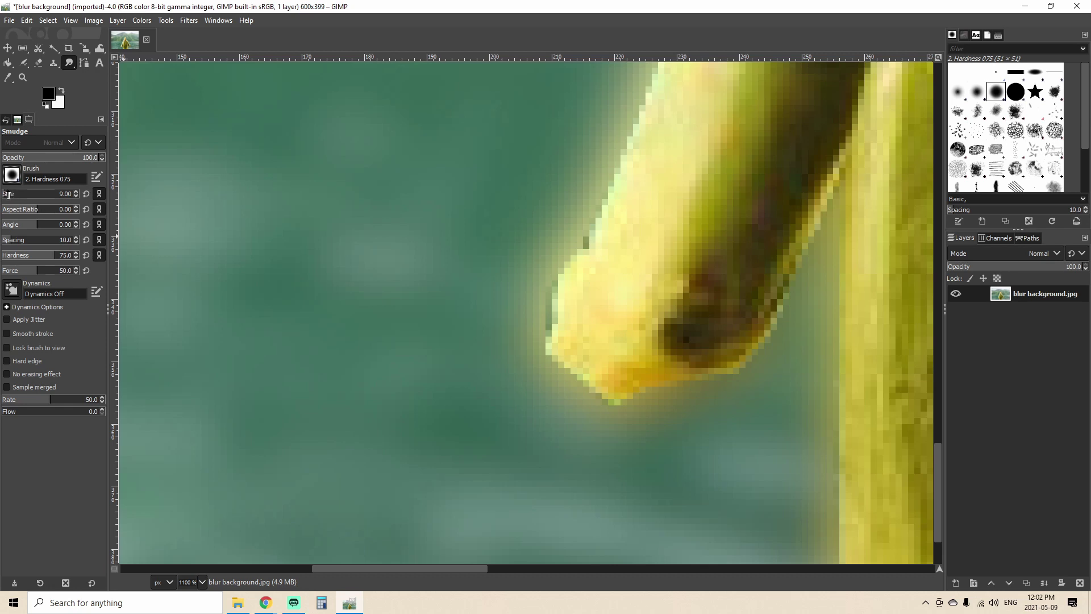
text(13)
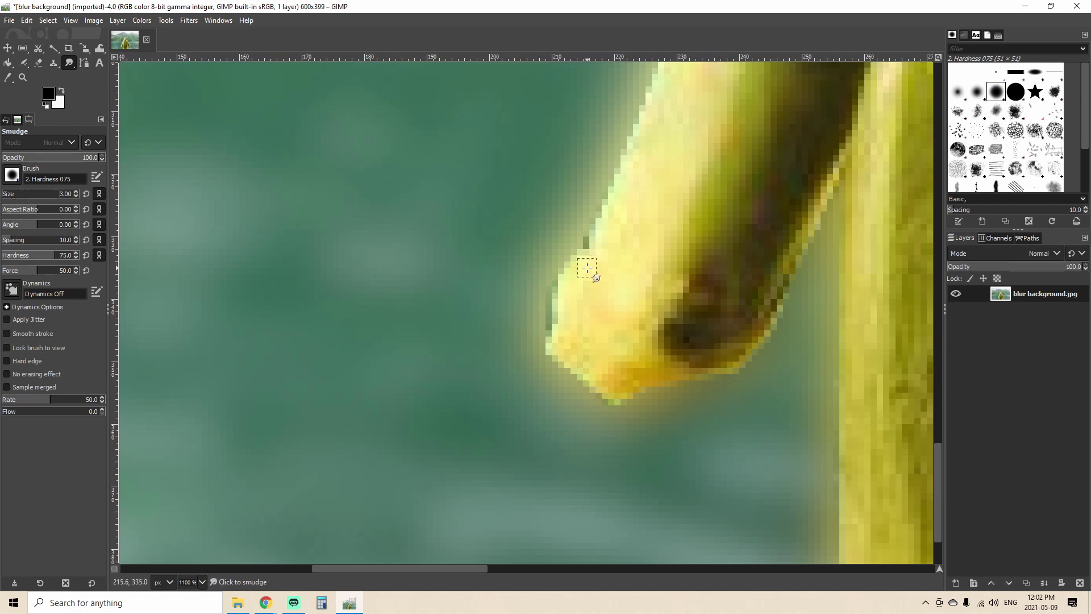
drag(561, 284, 573, 307)
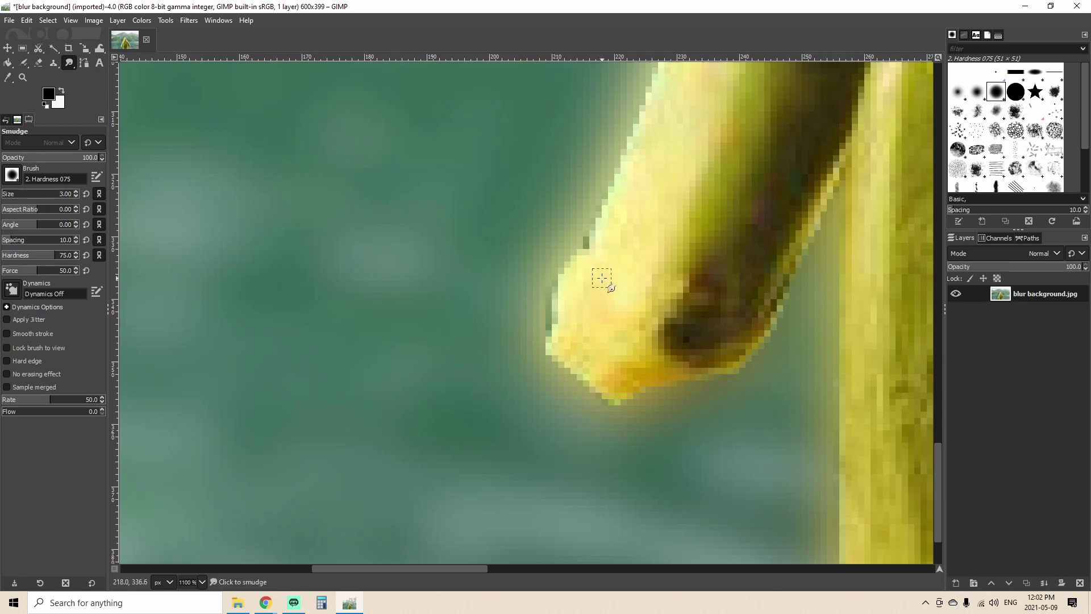
click(594, 248)
drag(591, 251, 594, 246)
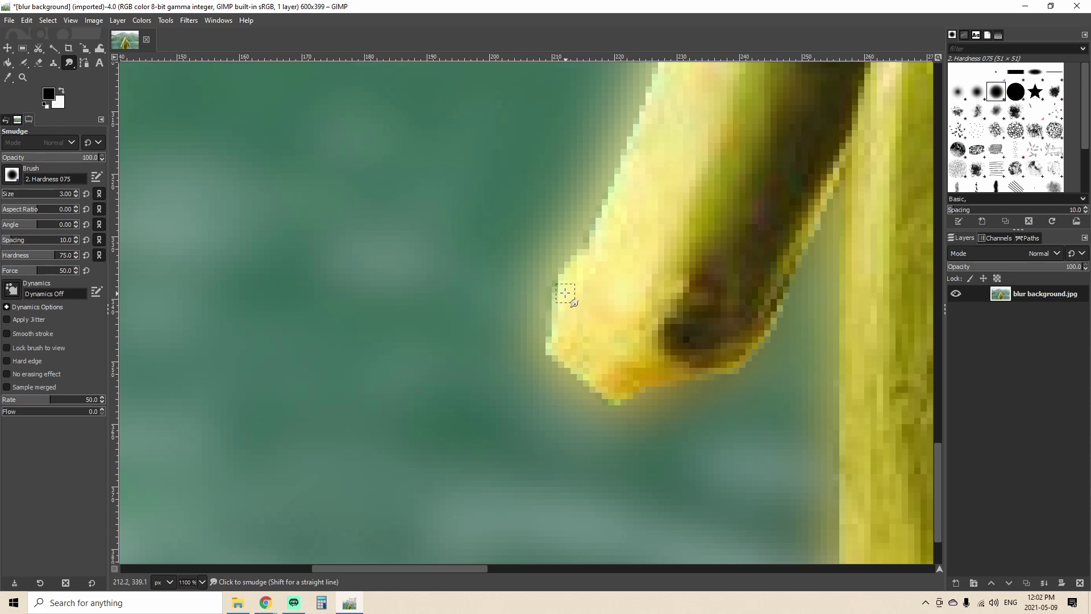
drag(566, 295, 567, 294)
- Zoom out to 100% to view the whole blurred photo, then switch the Zoom tool back to zoom in
click(23, 77)
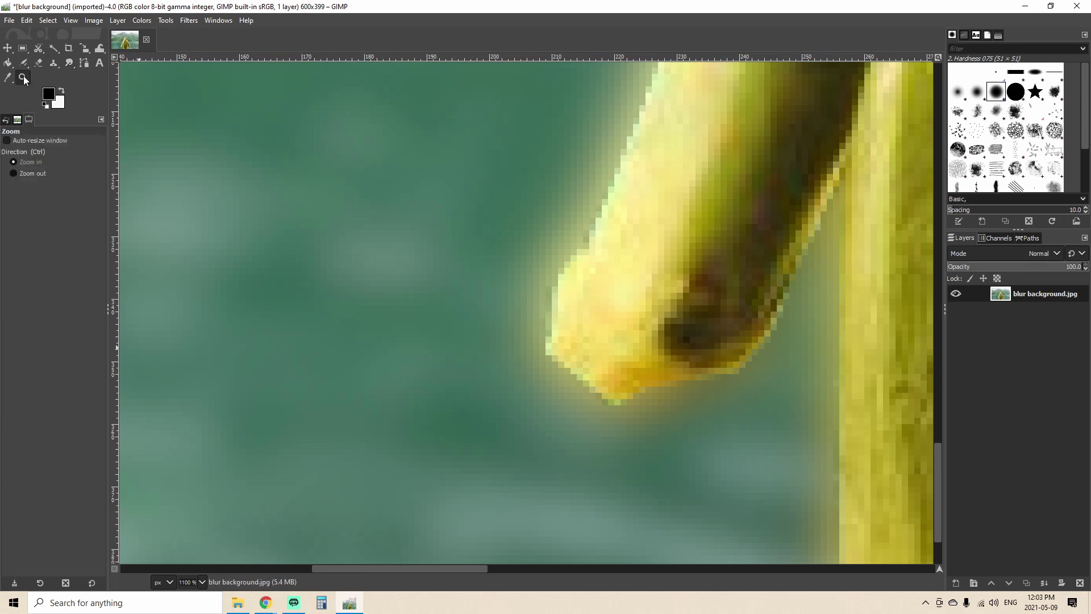
click(529, 278)
click(529, 278)
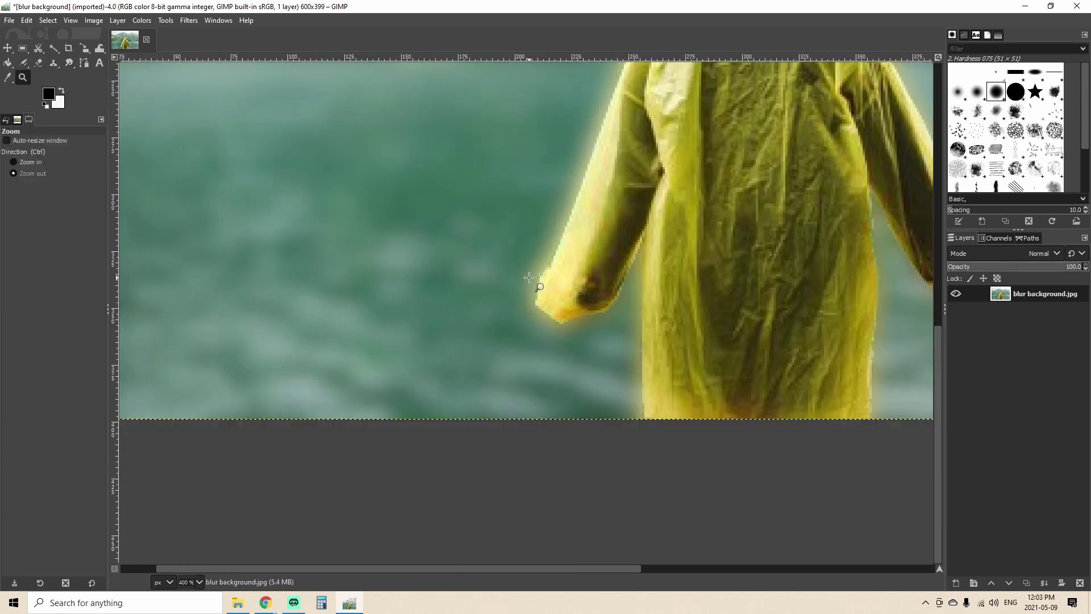
click(529, 278)
click(529, 277)
click(529, 278)
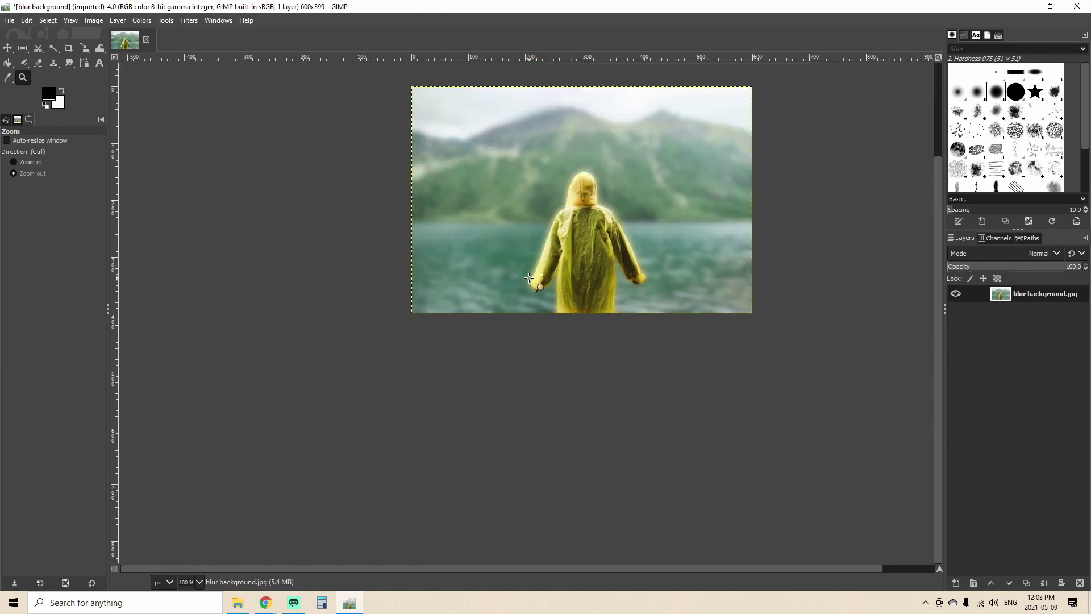
key(ctrl)
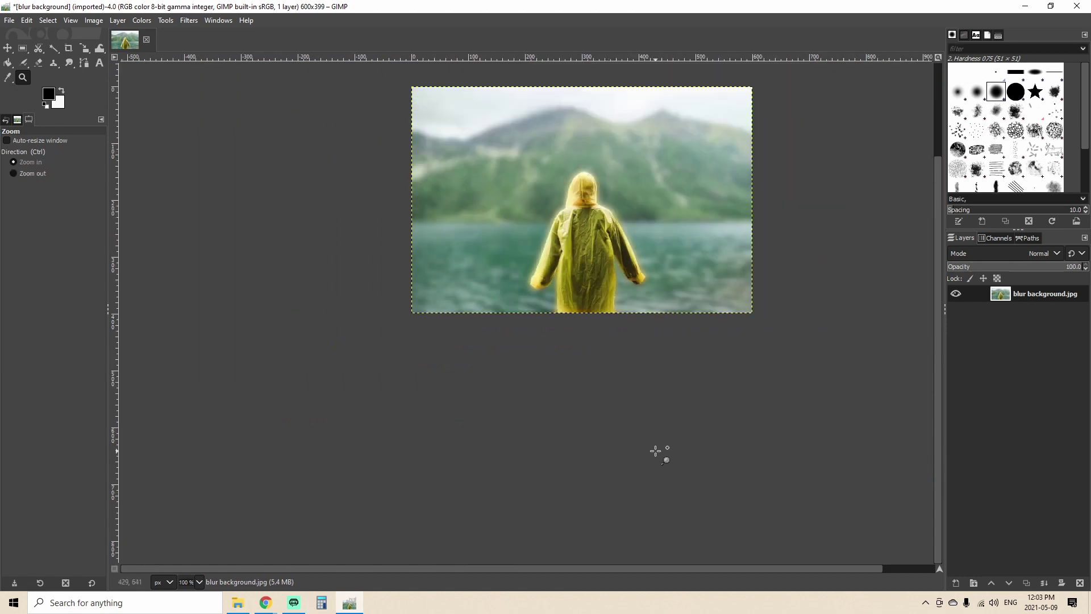